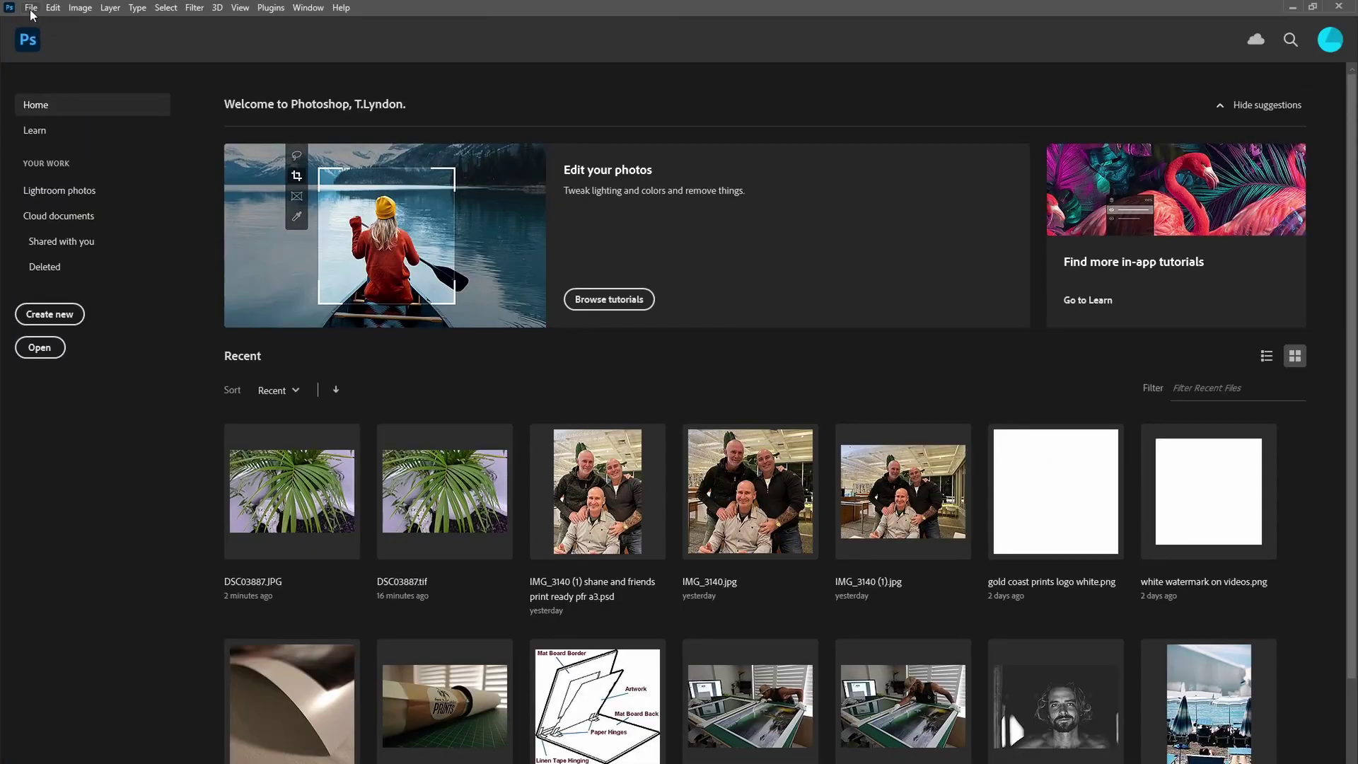
- Bring up the File menu from the Photoshop Home screen
{"action": "left_click", "coordinate": [30, 9]}
- Open DSC03887.JPG from the 100MSDCF folder and show its Image Size settings
{"action": "left_click", "coordinate": [47, 35]}
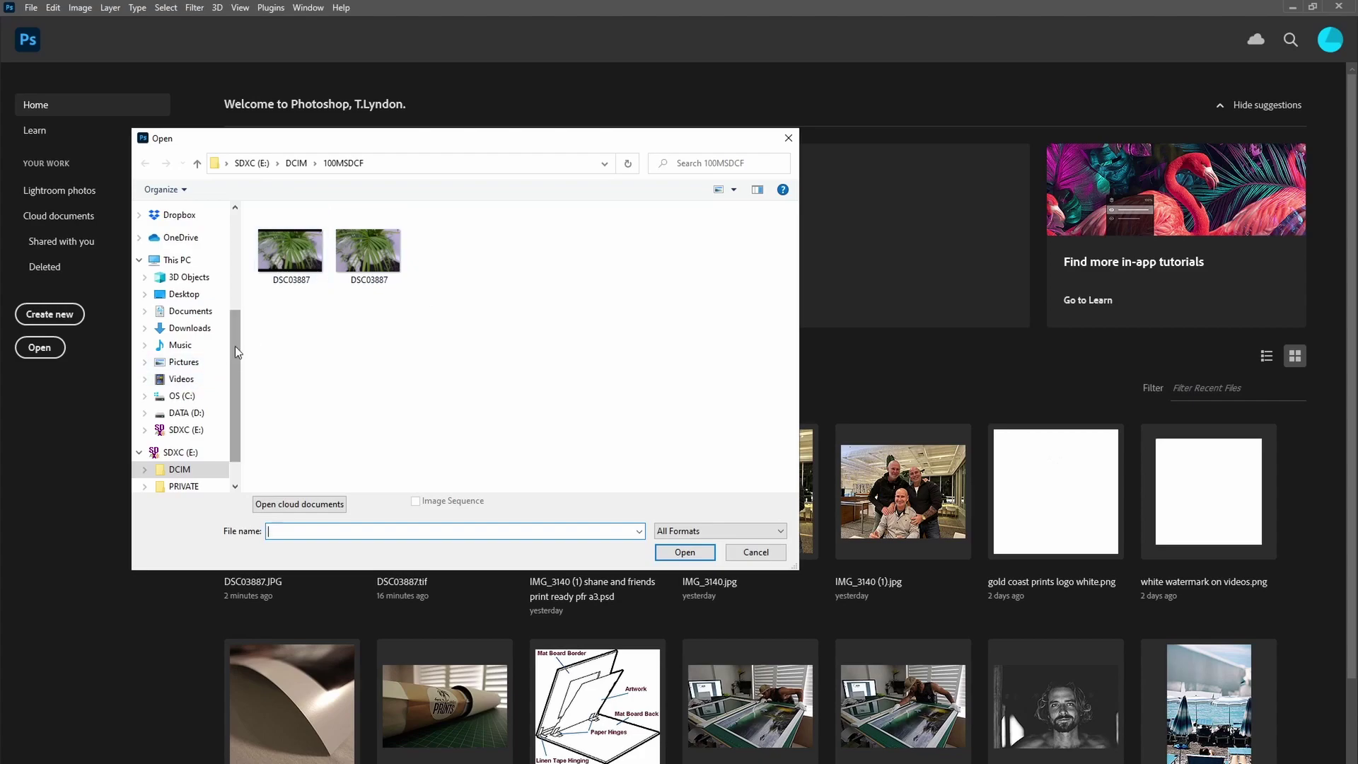
{"action": "left_click_drag", "start_coordinate": [235, 346], "coordinate": [237, 398]}
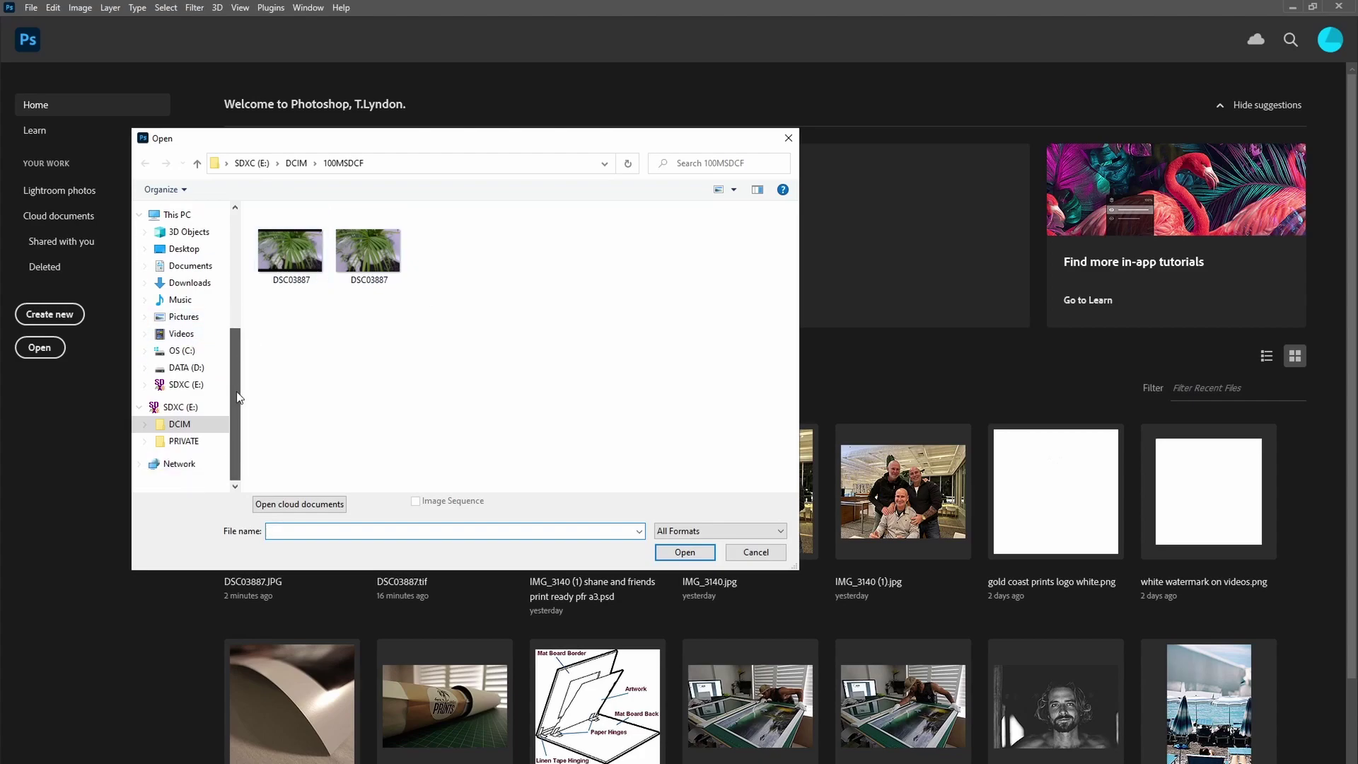
{"action": "double_click", "coordinate": [290, 267]}
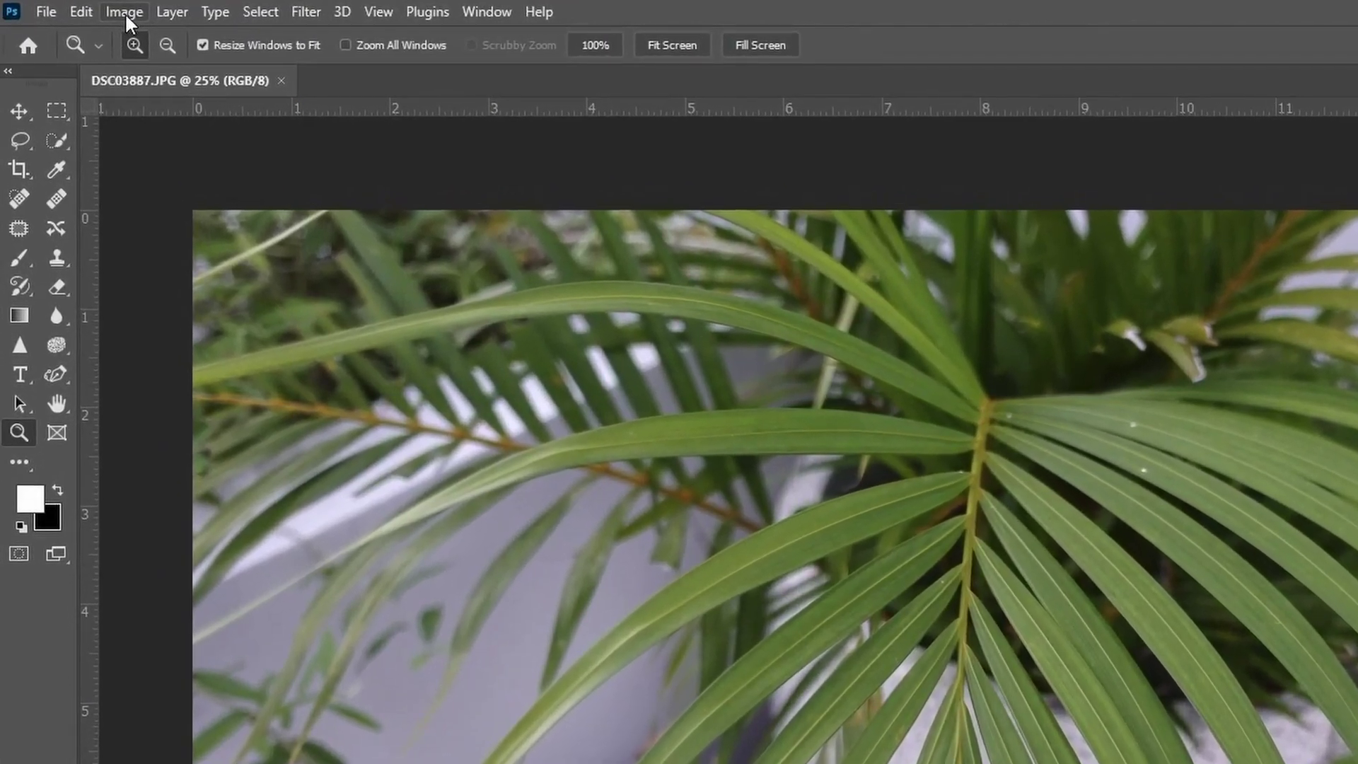
{"action": "left_click", "coordinate": [81, 8]}
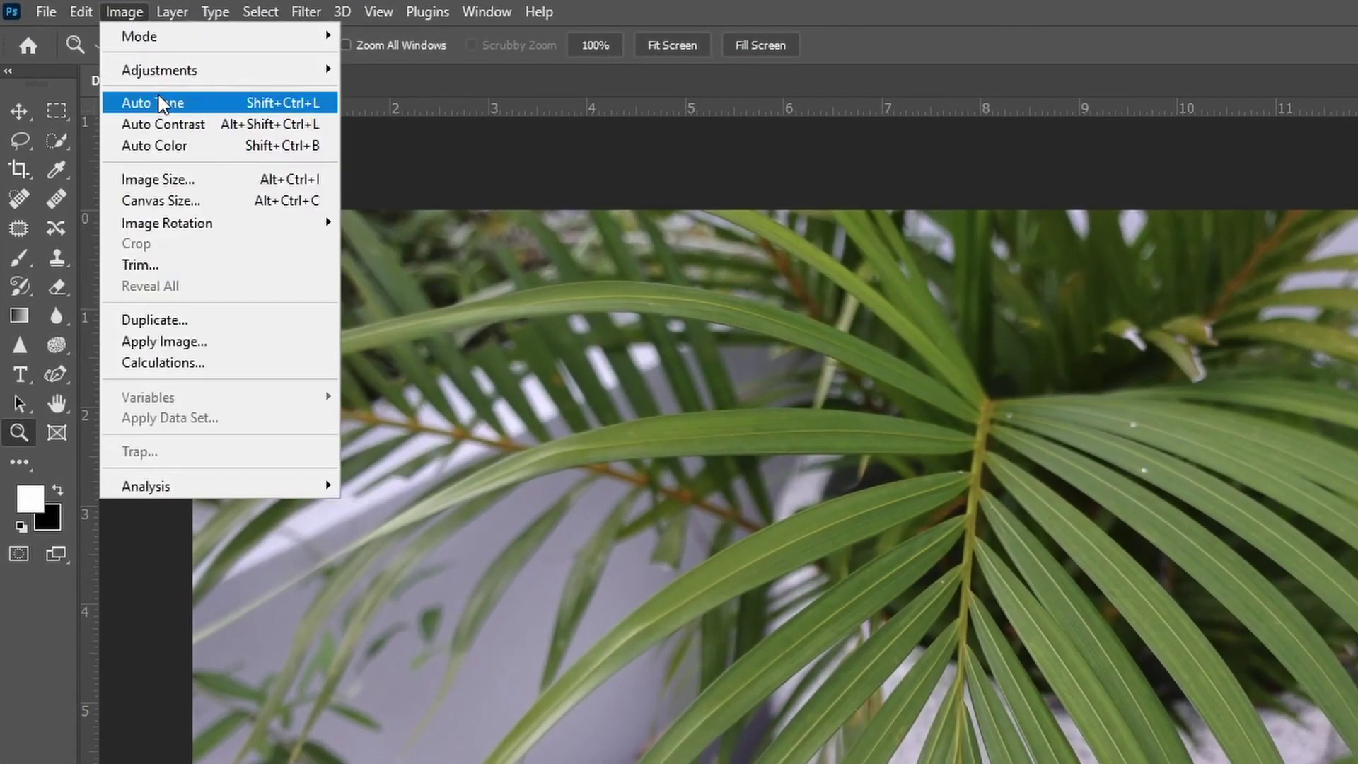
{"action": "left_click", "coordinate": [164, 182]}
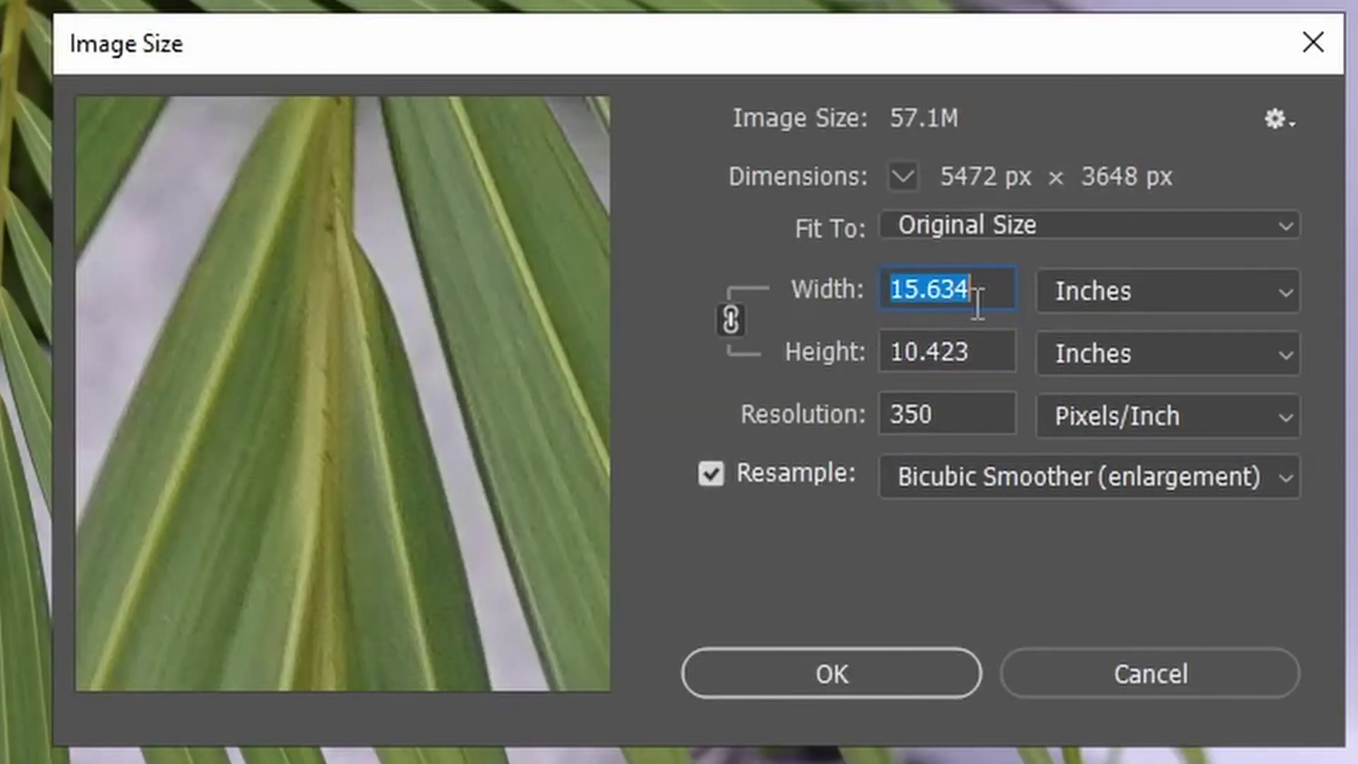
{"action": "left_click", "coordinate": [980, 354]}
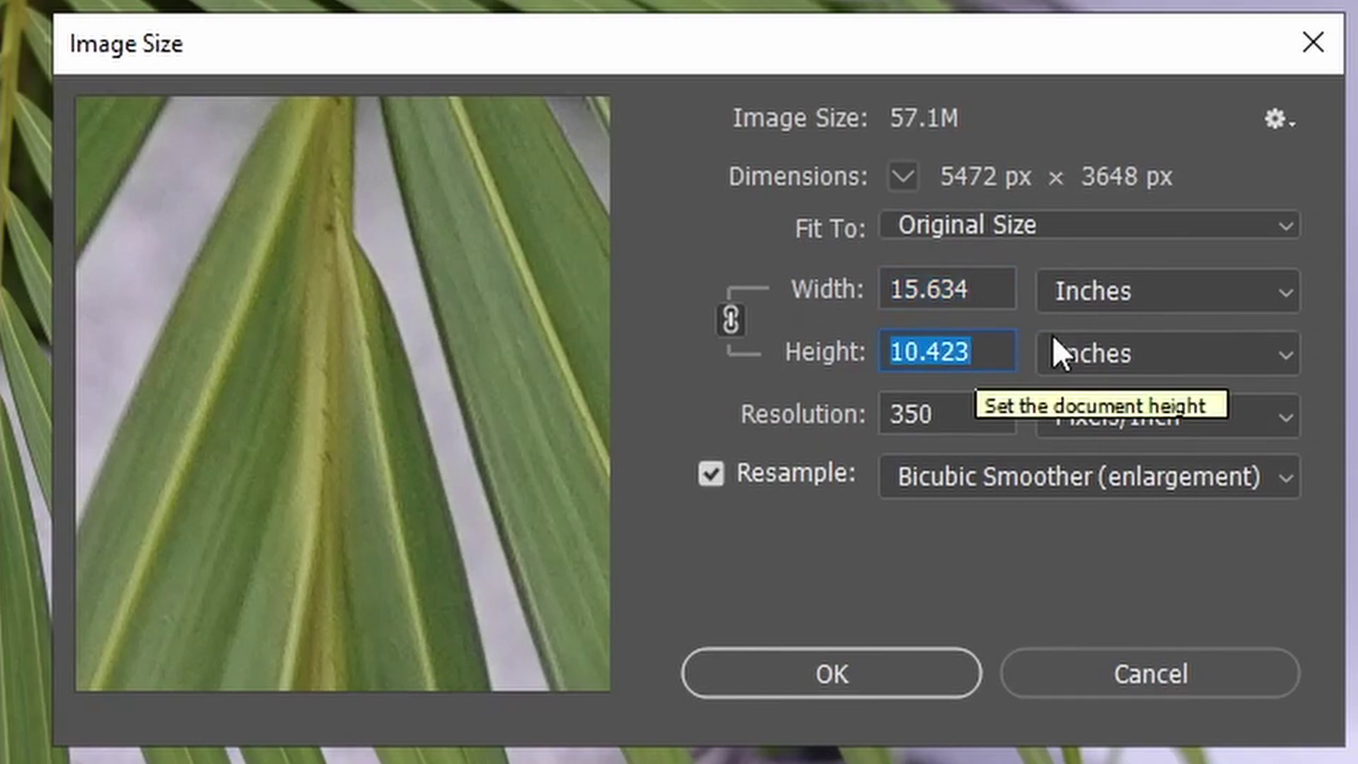
{"action": "left_click", "coordinate": [1228, 297]}
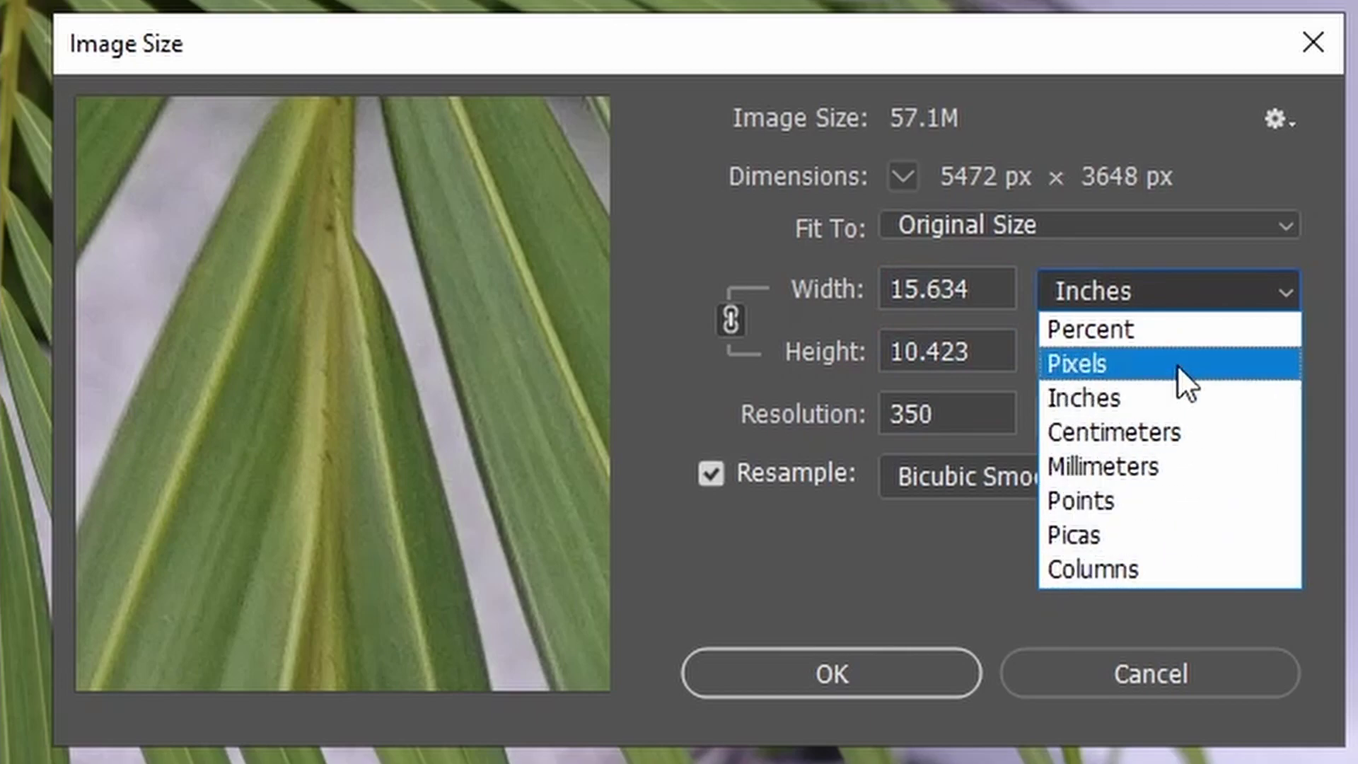
{"action": "left_click", "coordinate": [1161, 396]}
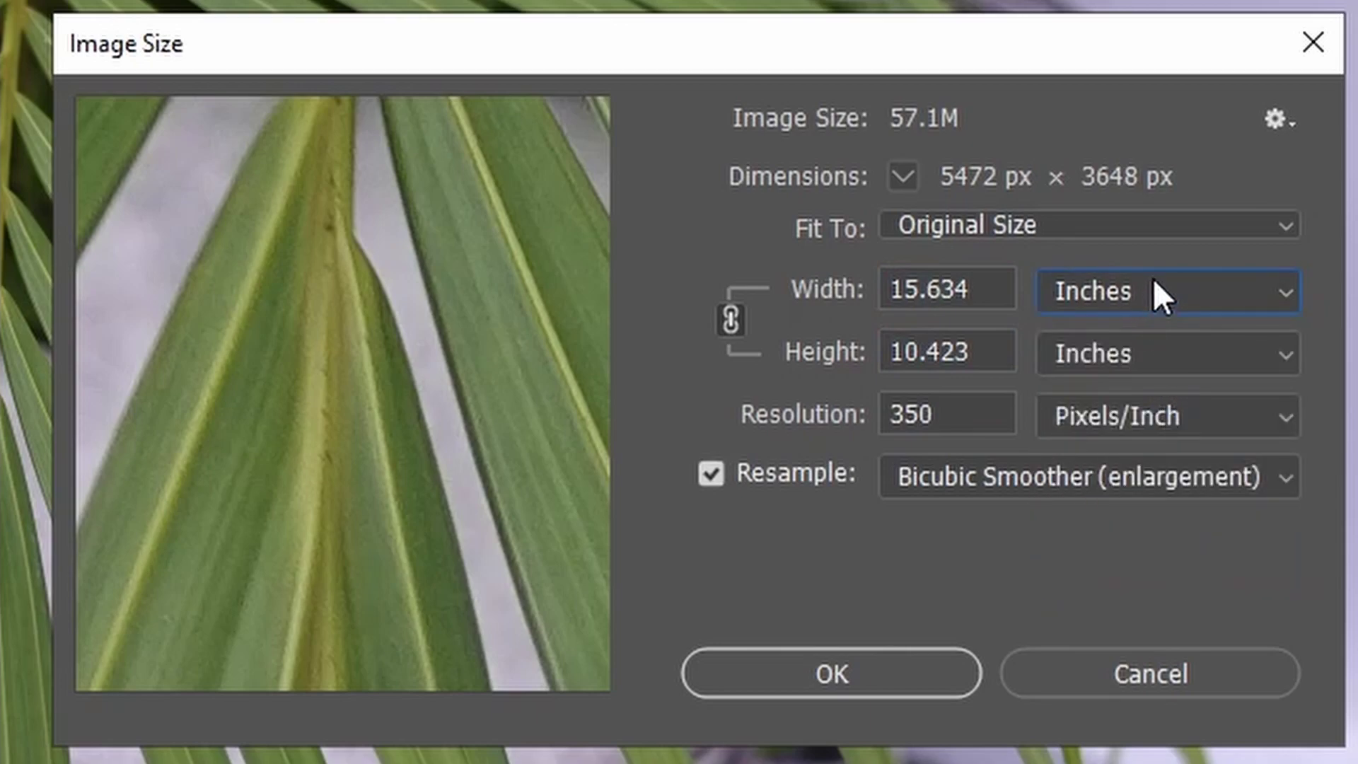
{"action": "double_click", "coordinate": [945, 357]}
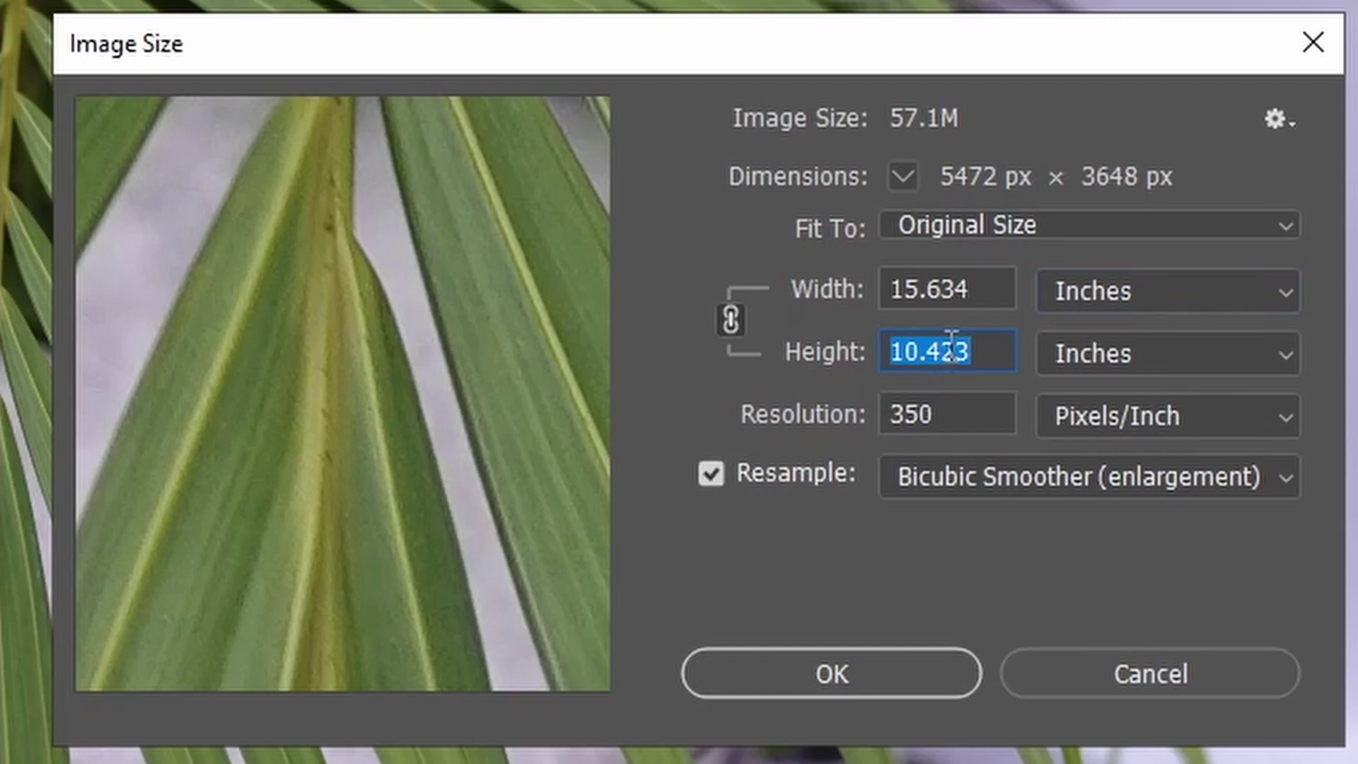
{"action": "type", "text": "20"}
{"action": "double_click", "coordinate": [984, 360]}
- Enter a height of 20 inches so the linked width becomes 30 at 350 PPI
{"action": "type", "text": "20"}
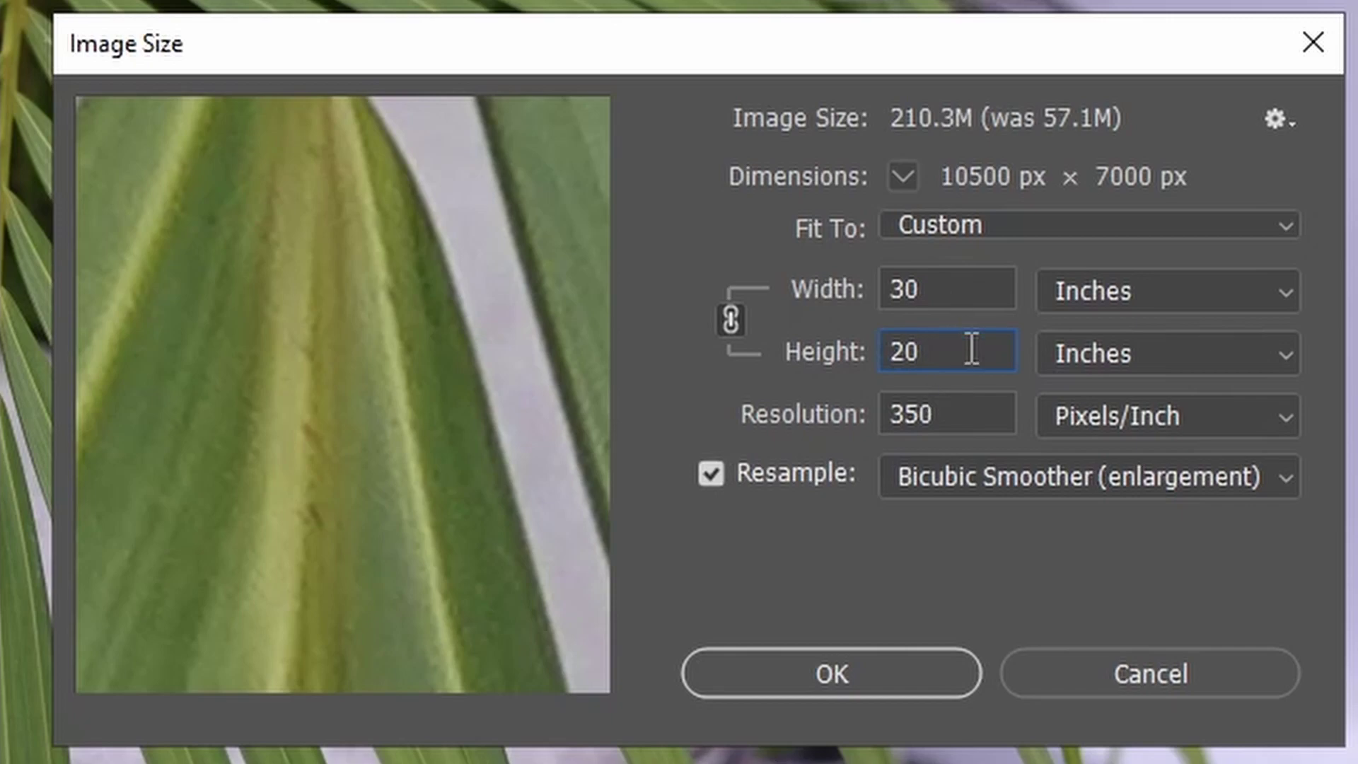
{"action": "left_click", "coordinate": [982, 478]}
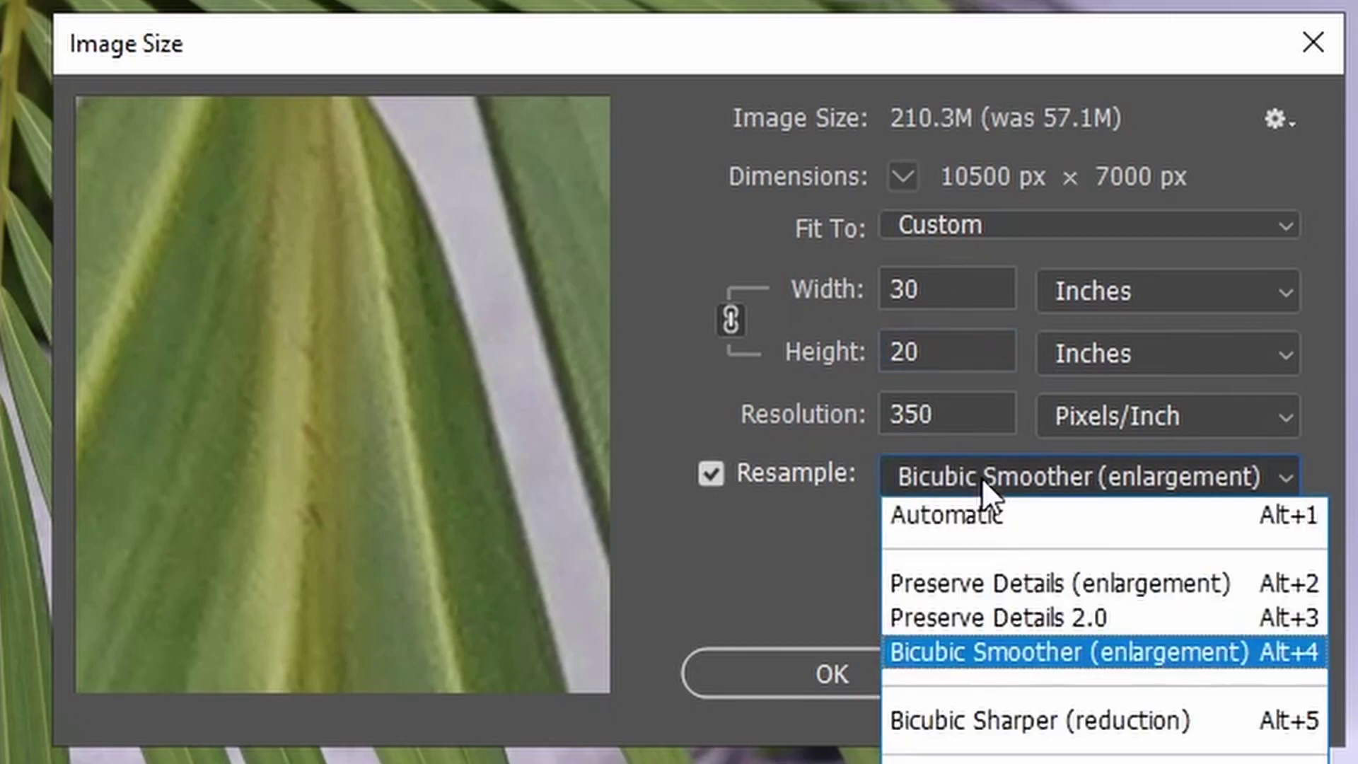
{"action": "left_click", "coordinate": [1016, 652]}
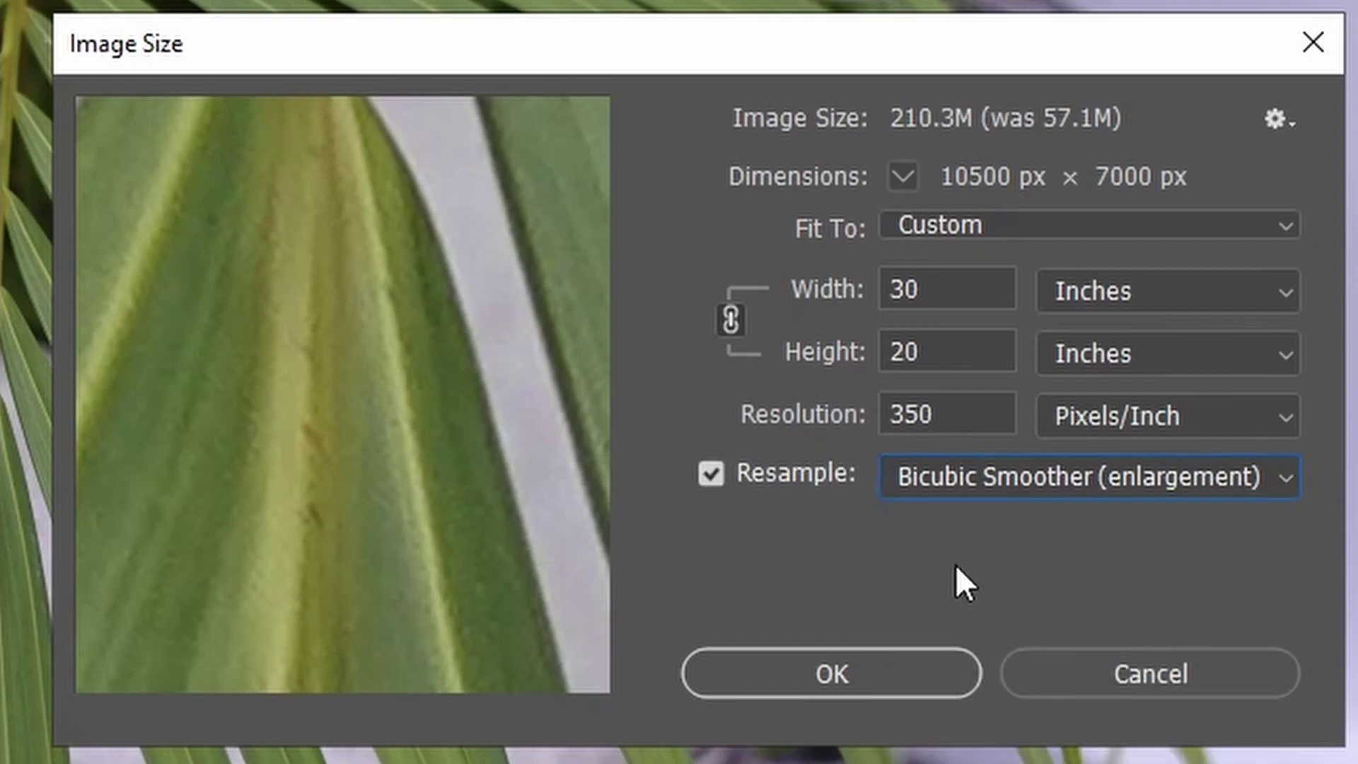
{"action": "left_click", "coordinate": [1012, 479]}
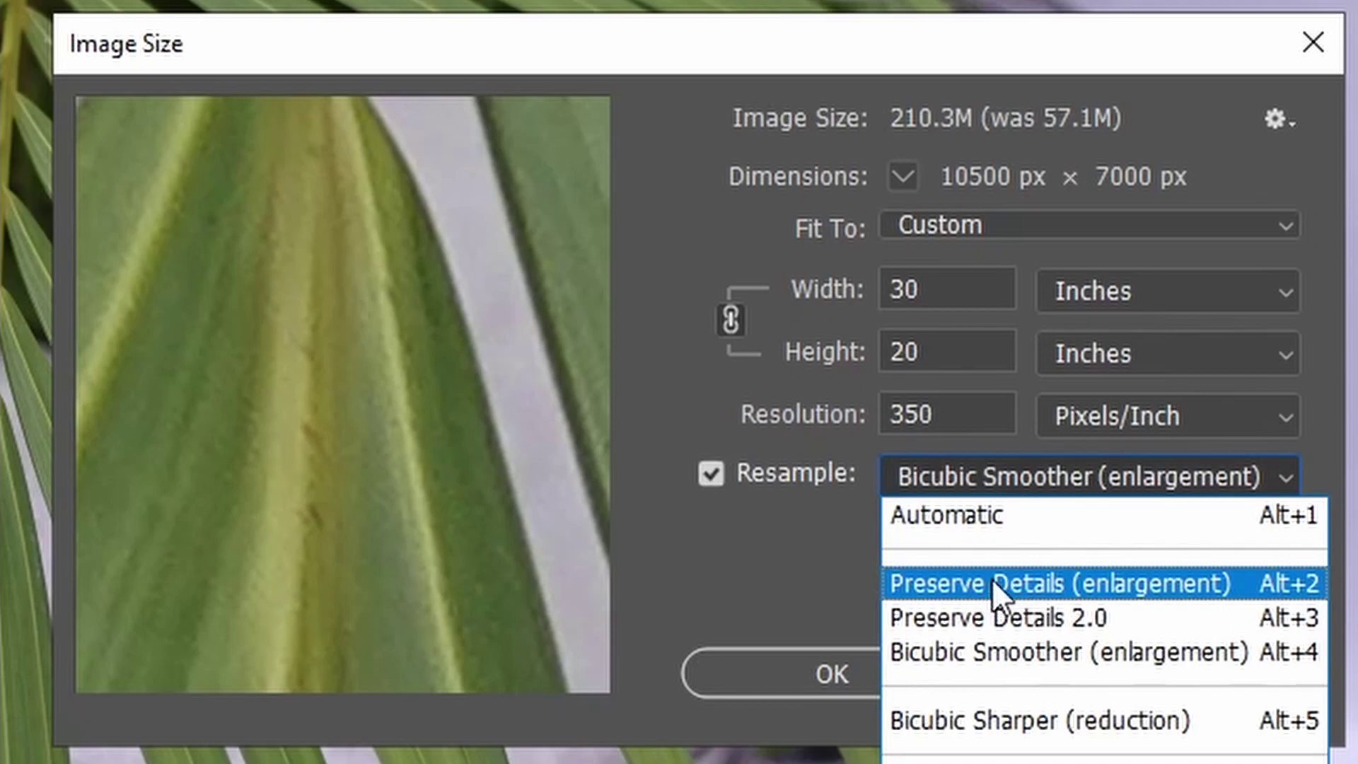
{"action": "left_click", "coordinate": [991, 579]}
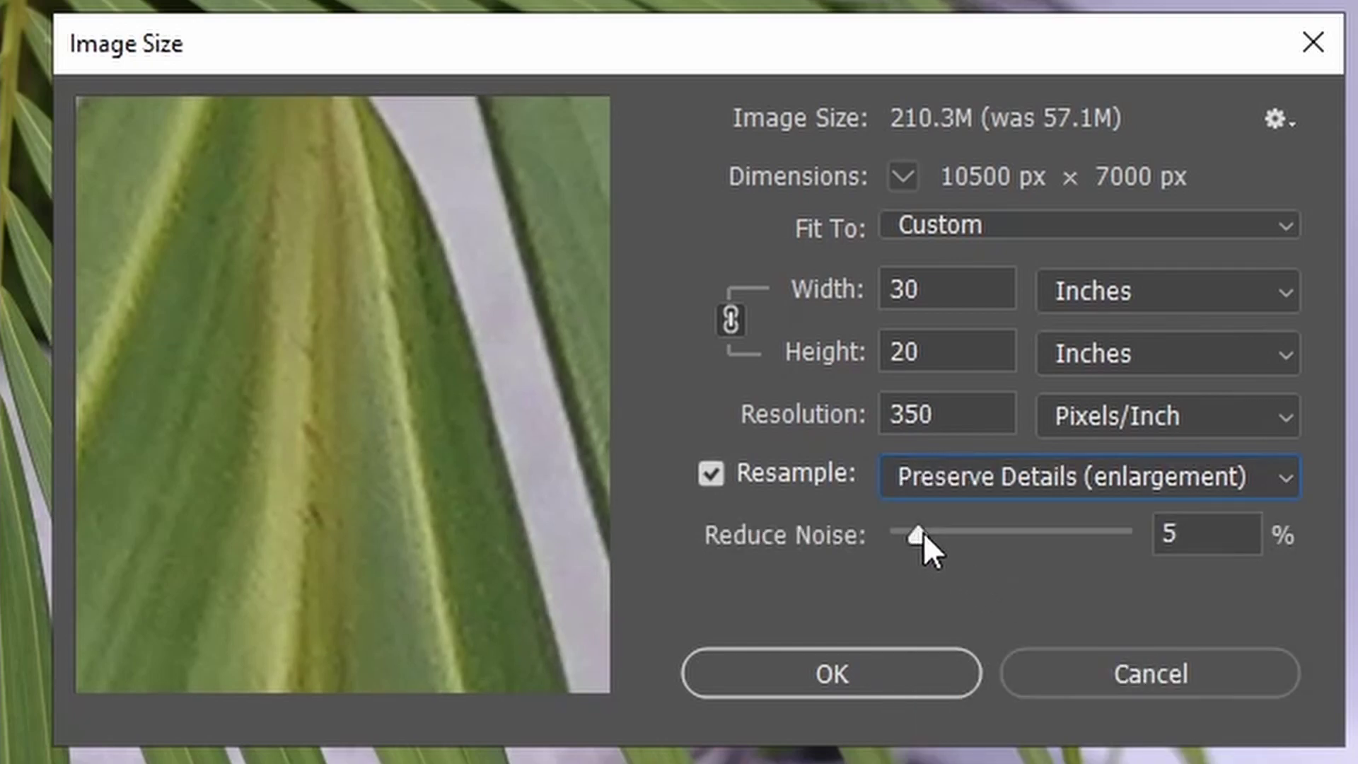
- Lower Reduce Noise slightly, then apply the resize with Bicubic Smoother (enlargement) resampling
{"action": "mouse_move", "coordinate": [921, 534]}
{"action": "left_mouse_down"}
{"action": "mouse_move", "coordinate": [939, 529]}
{"action": "mouse_move", "coordinate": [923, 536]}
{"action": "left_mouse_up"}
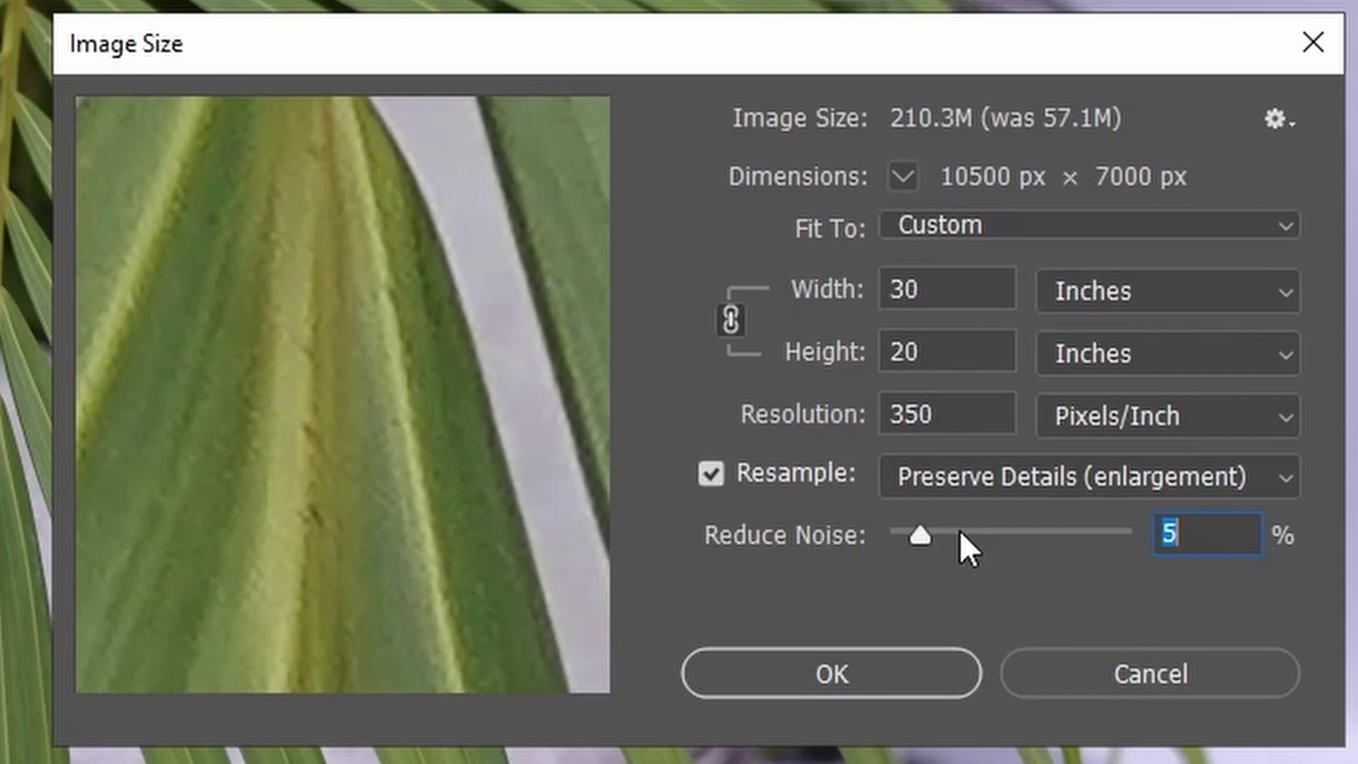
{"action": "left_click", "coordinate": [1010, 481]}
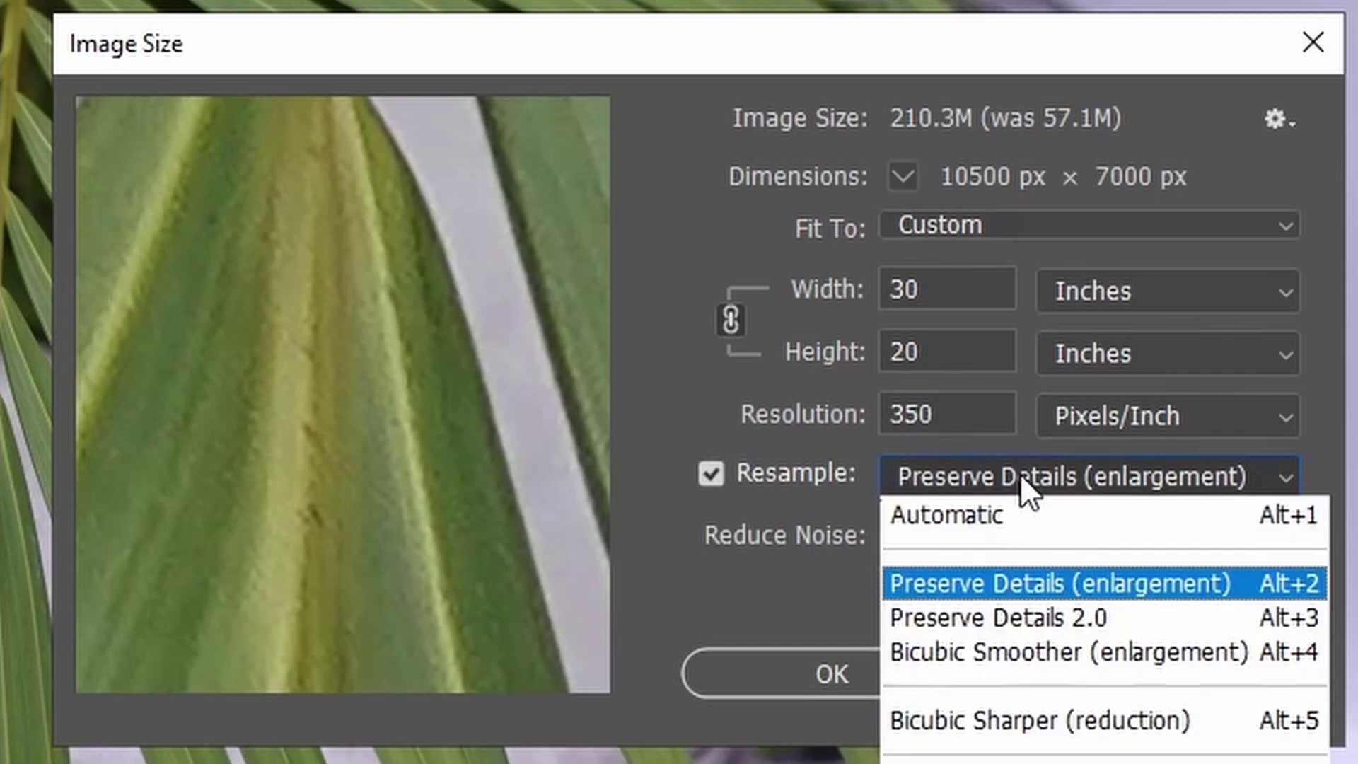
{"action": "left_click", "coordinate": [1019, 654]}
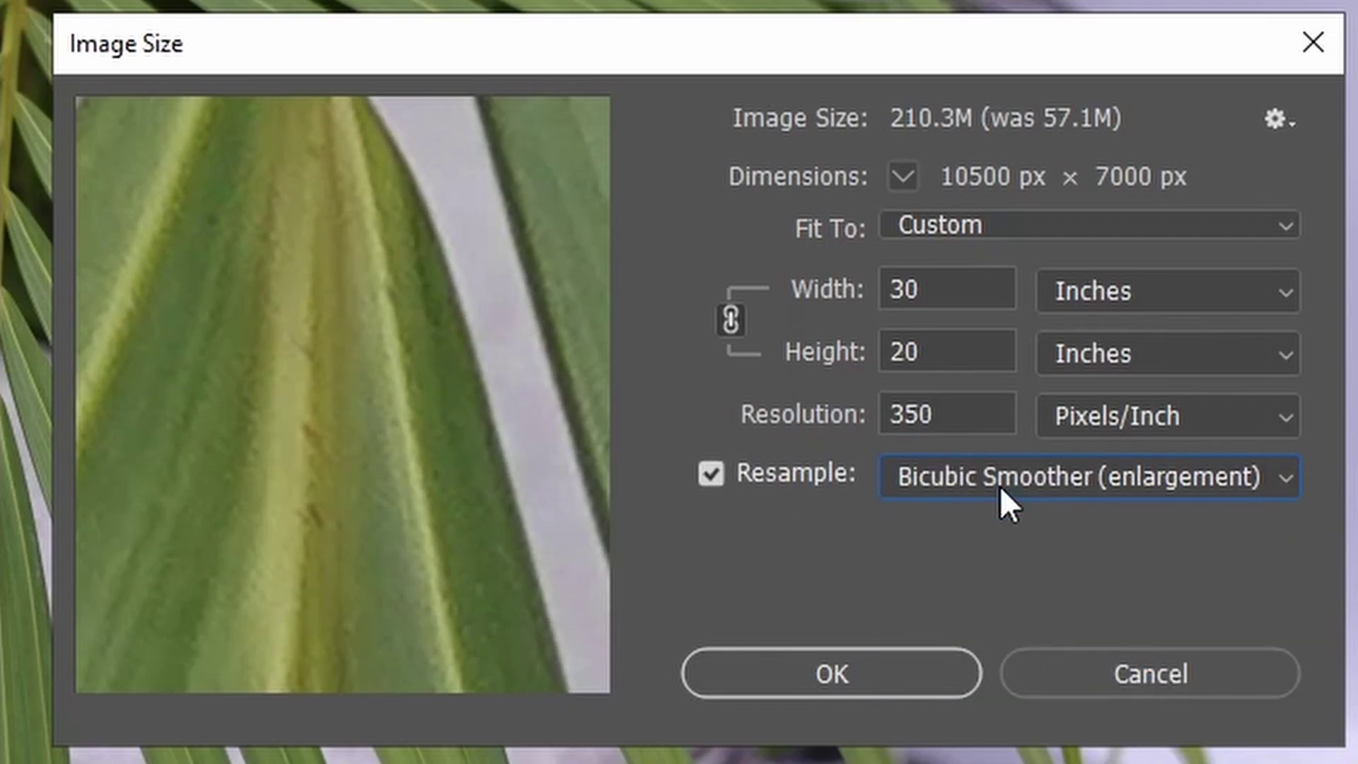
{"action": "left_click", "coordinate": [825, 673]}
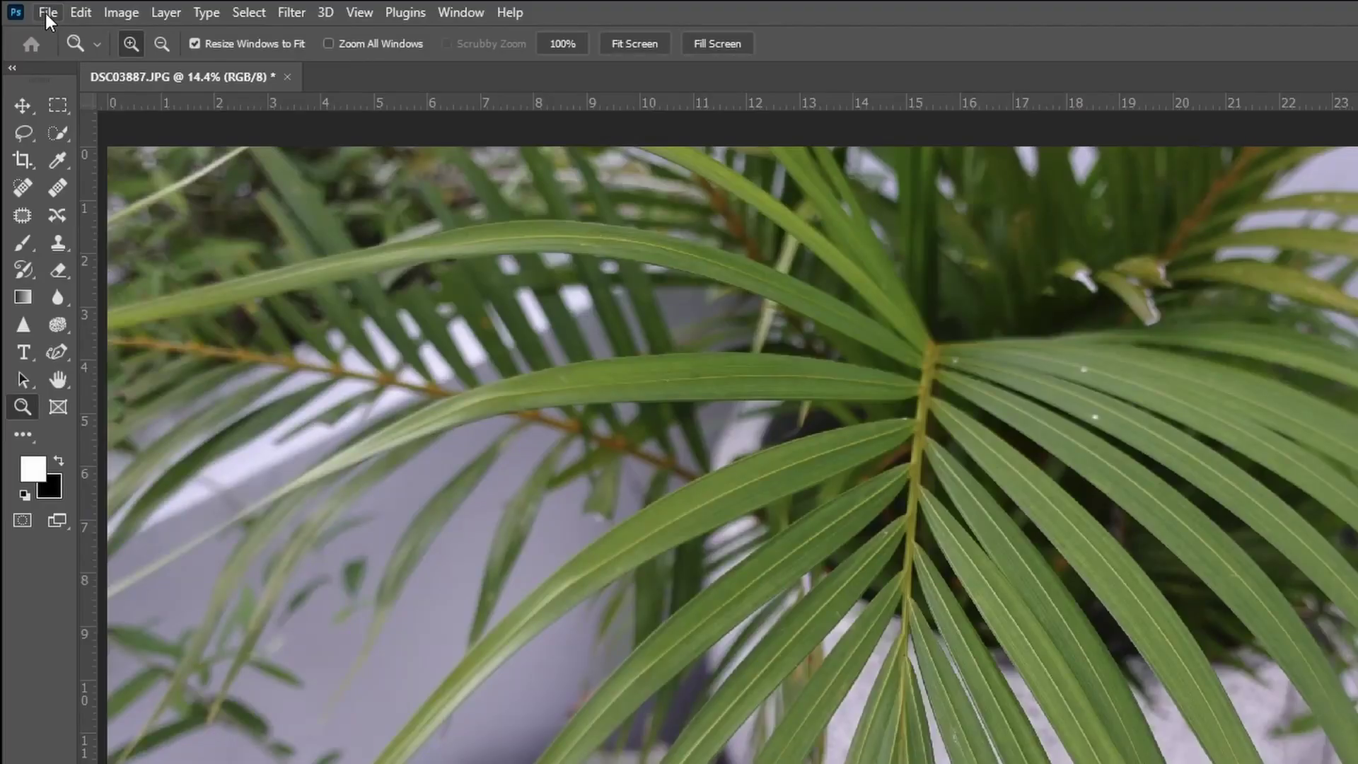
- Set up Save As to the local Desktop as a JPEG named DSC03887
{"action": "left_click", "coordinate": [45, 13]}
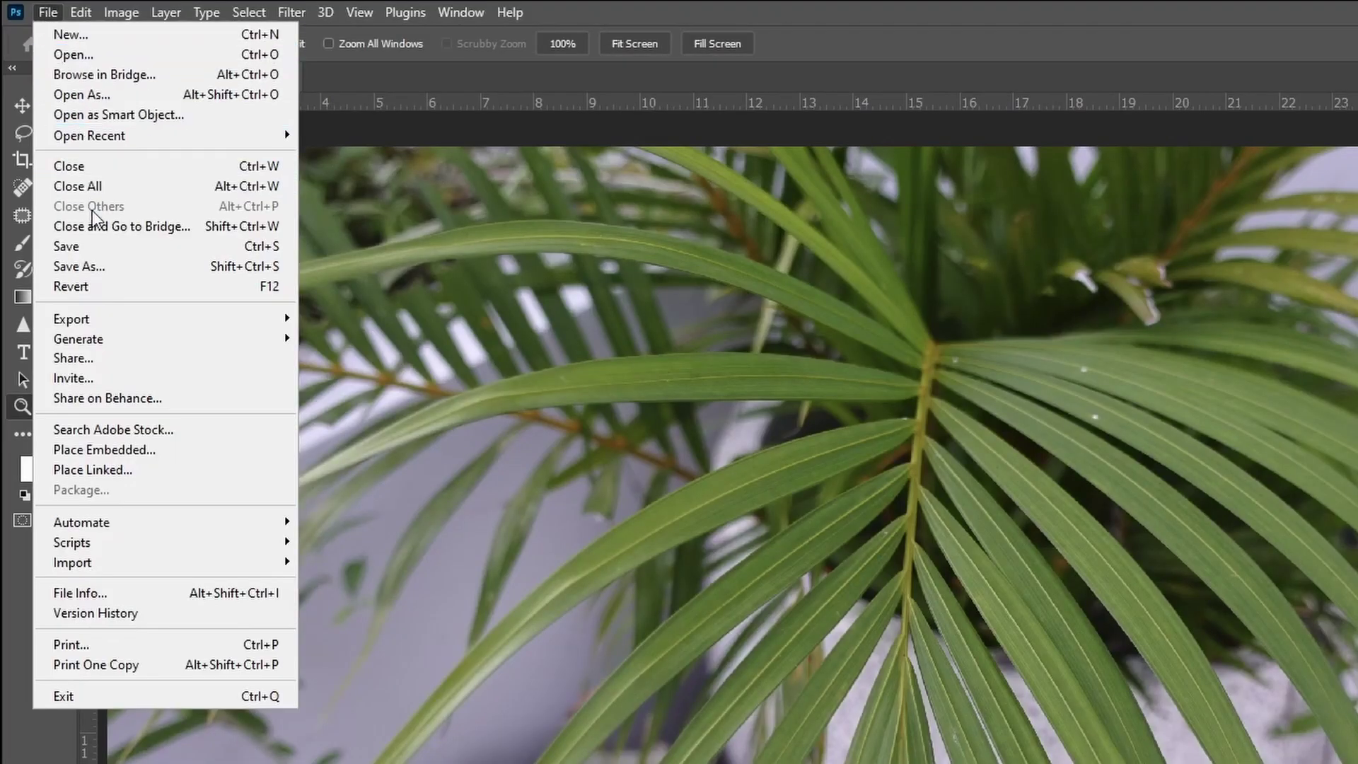
{"action": "left_click", "coordinate": [100, 266]}
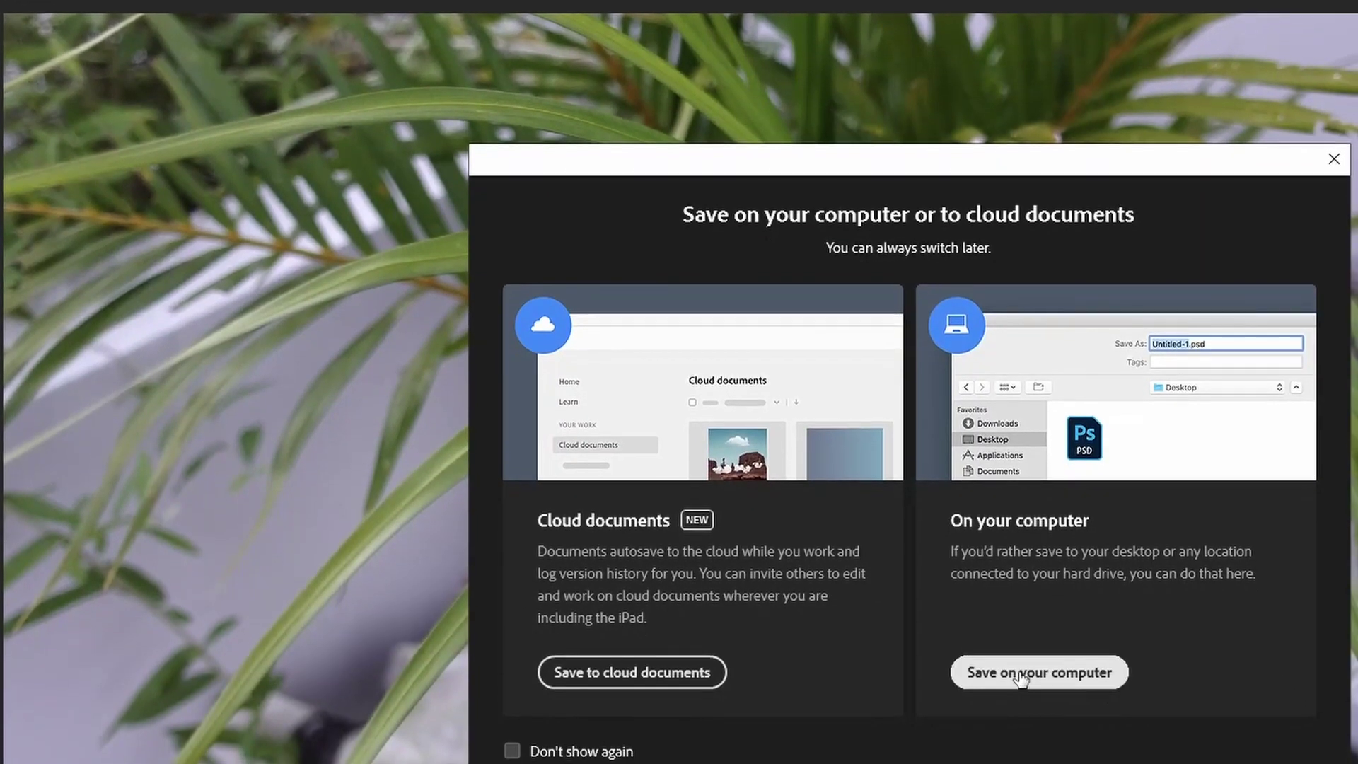
{"action": "left_click", "coordinate": [1021, 677]}
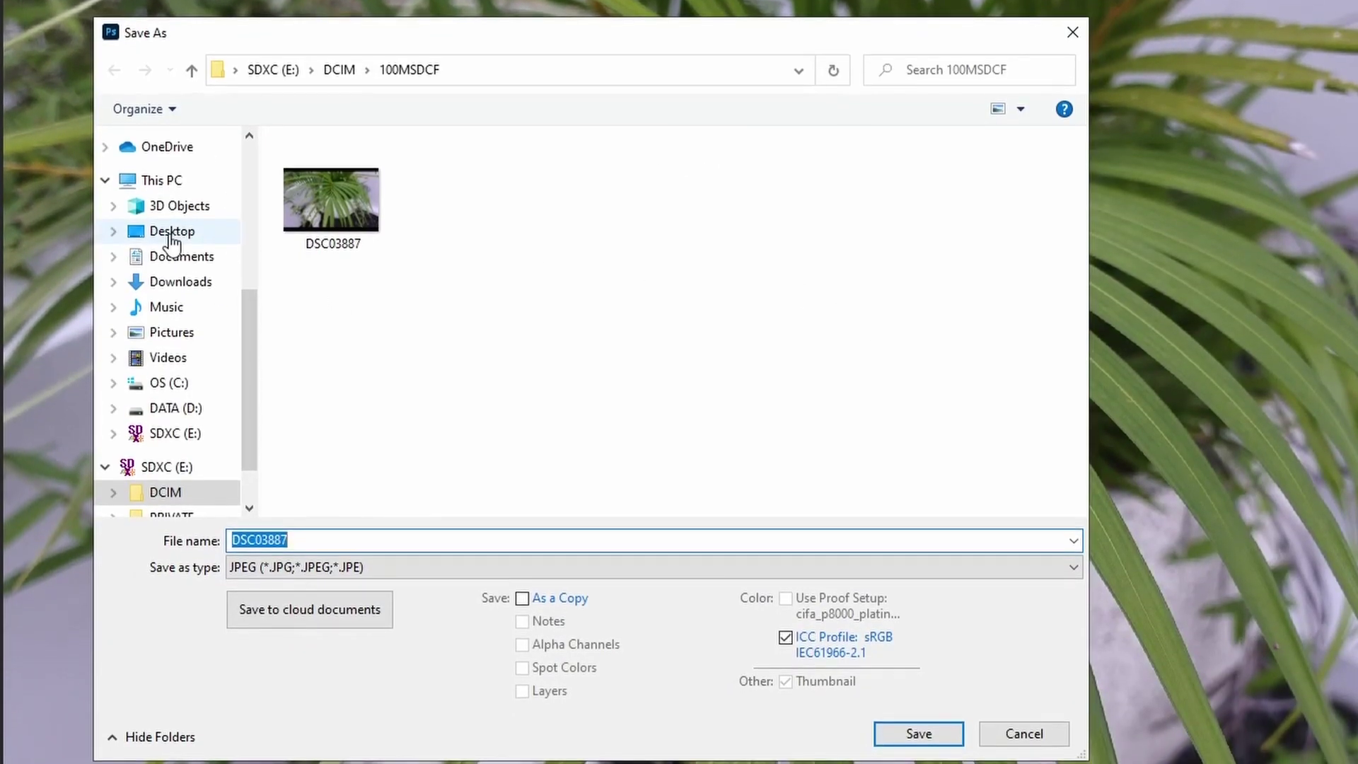
{"action": "left_click", "coordinate": [172, 241]}
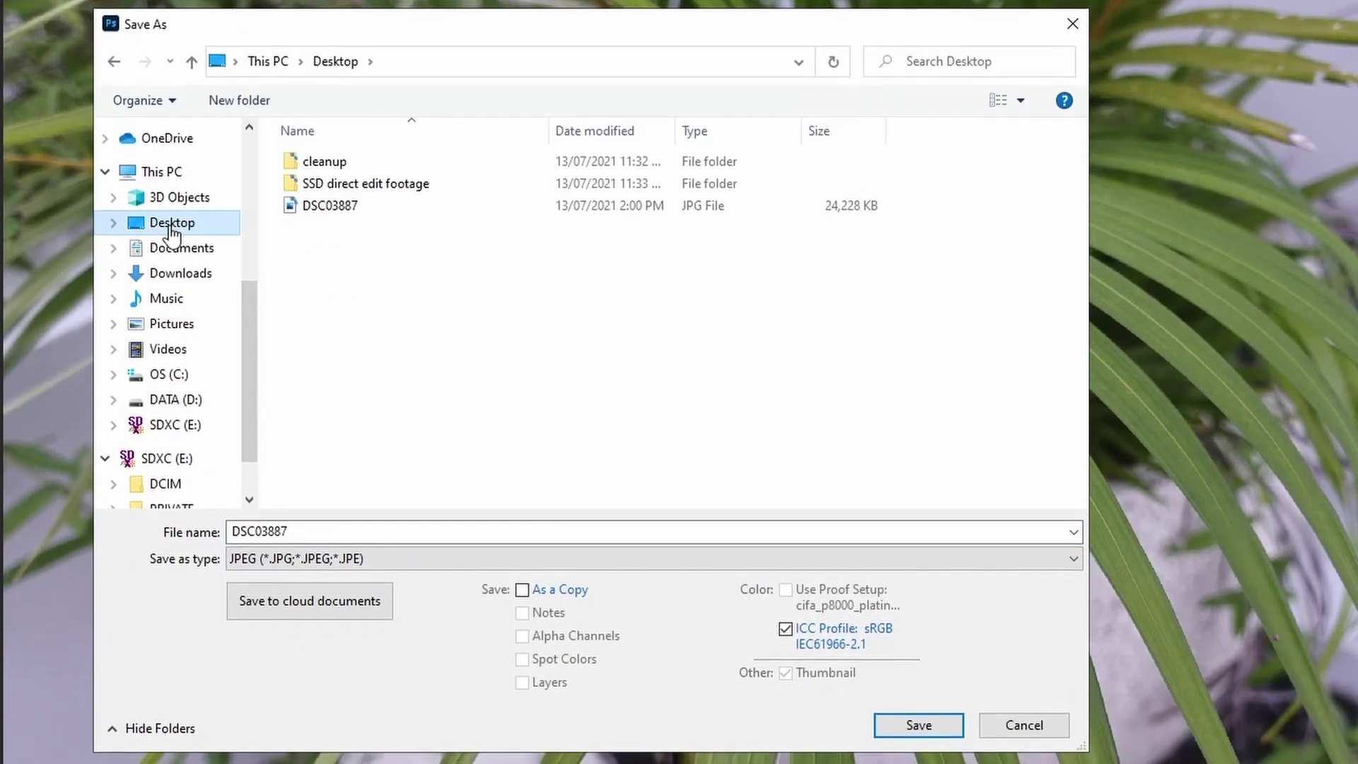
{"action": "left_click", "coordinate": [330, 206]}
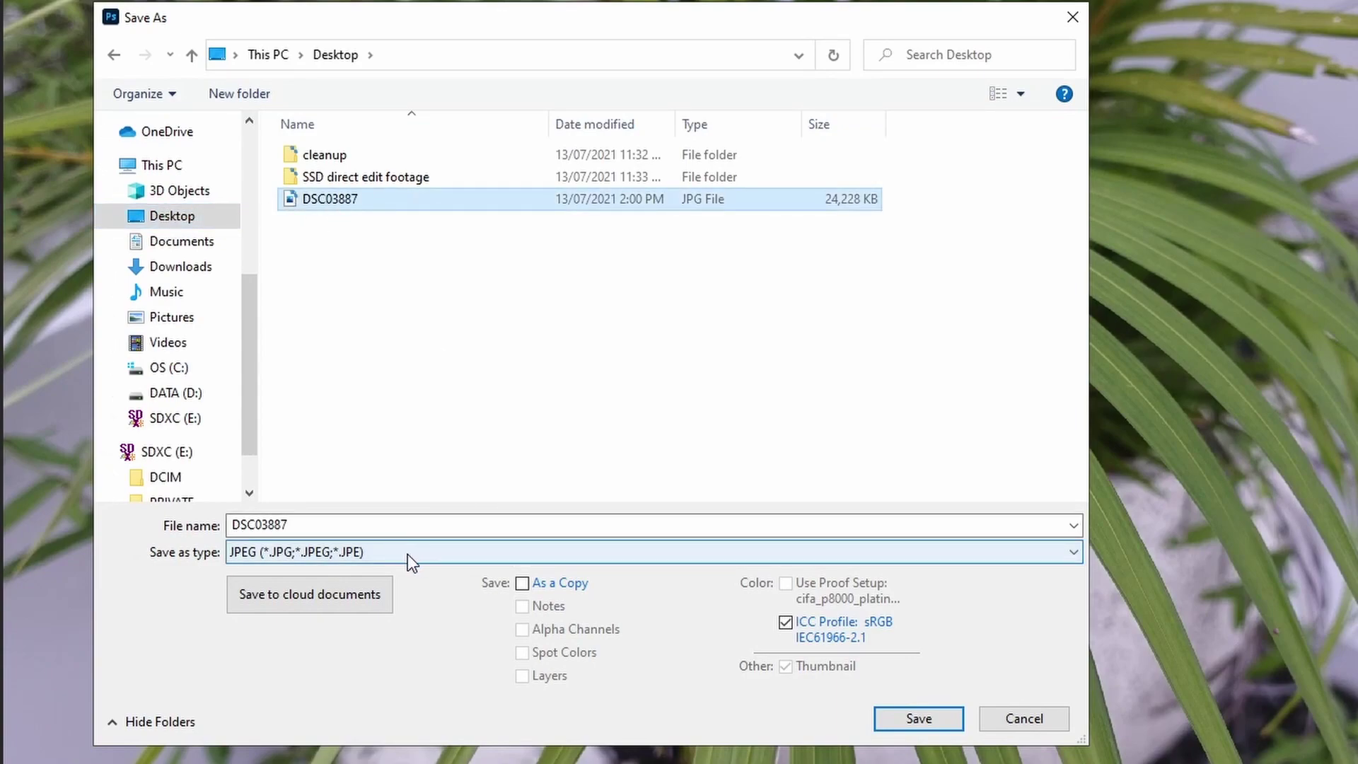
{"action": "left_click", "coordinate": [283, 555]}
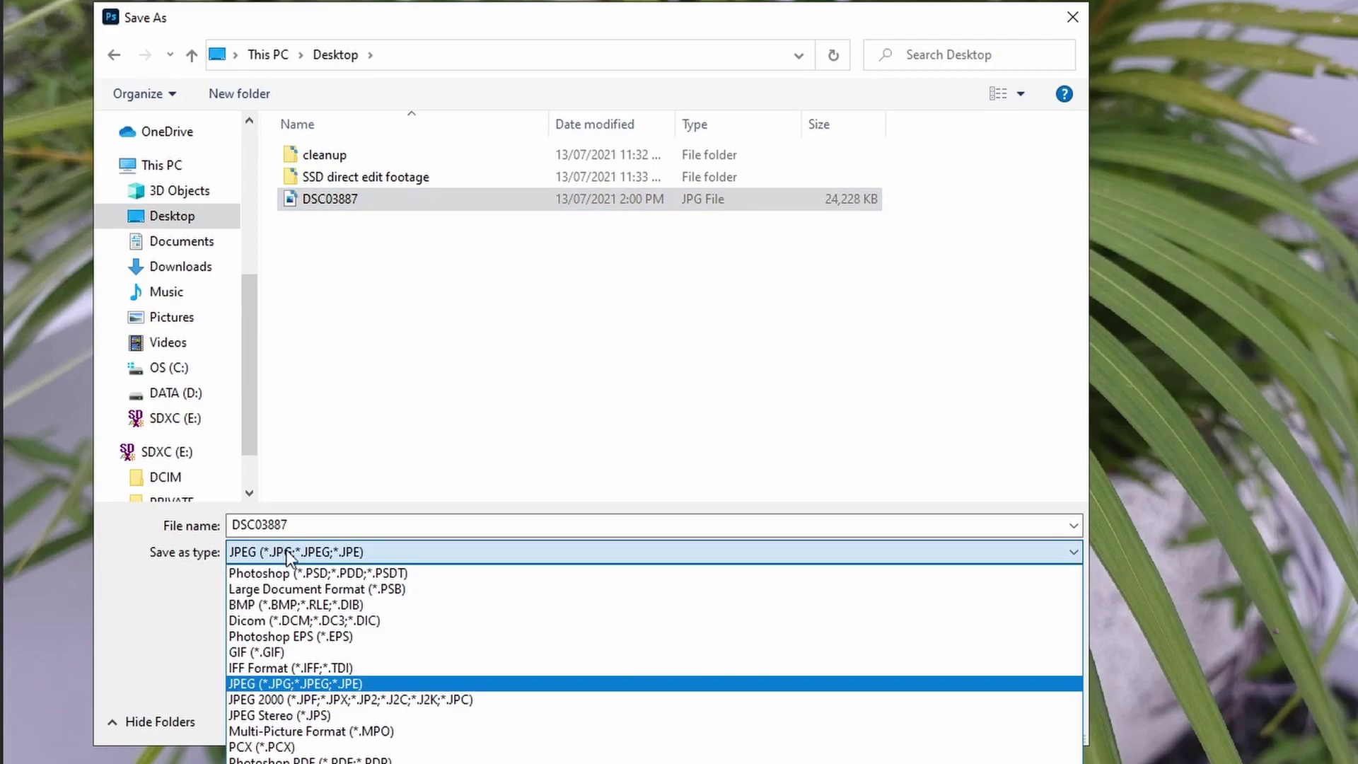
{"action": "left_click", "coordinate": [325, 683]}
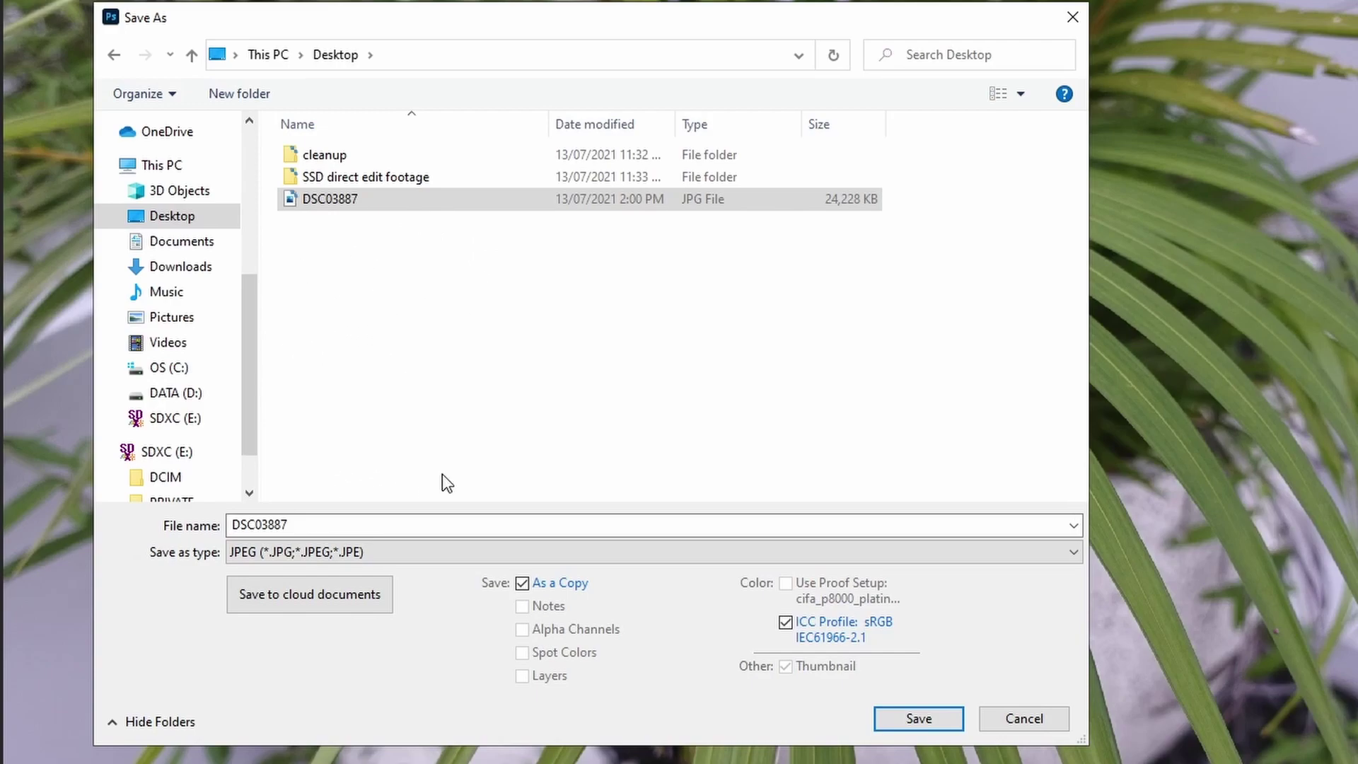
- Save as a copy, confirming replacement of the existing Desktop DSC03887.jpg
{"action": "left_click", "coordinate": [522, 582]}
{"action": "left_click", "coordinate": [889, 715]}
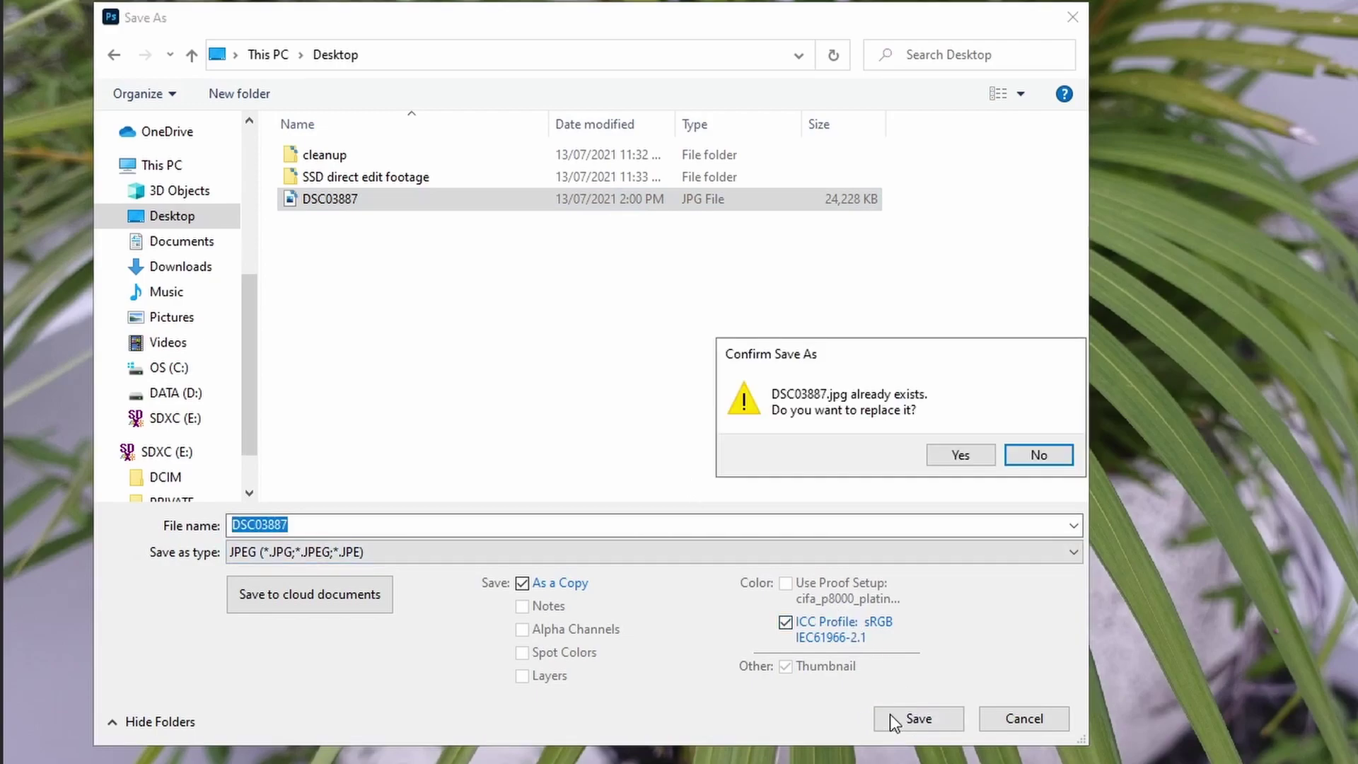
{"action": "left_click", "coordinate": [961, 455]}
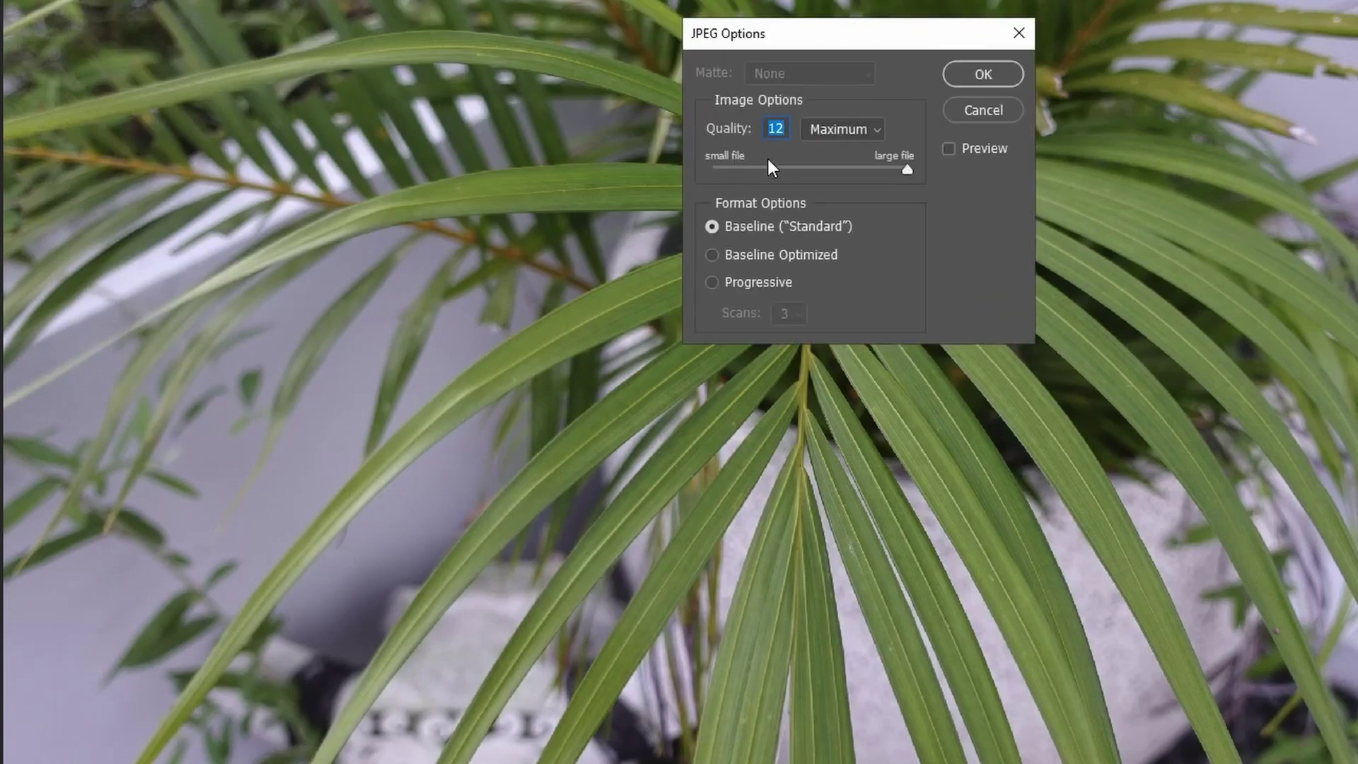
- Return the JPEG quality to 12 (Maximum)
{"action": "left_click_drag", "start_coordinate": [910, 171], "coordinate": [996, 176]}
{"action": "left_click", "coordinate": [924, 168]}
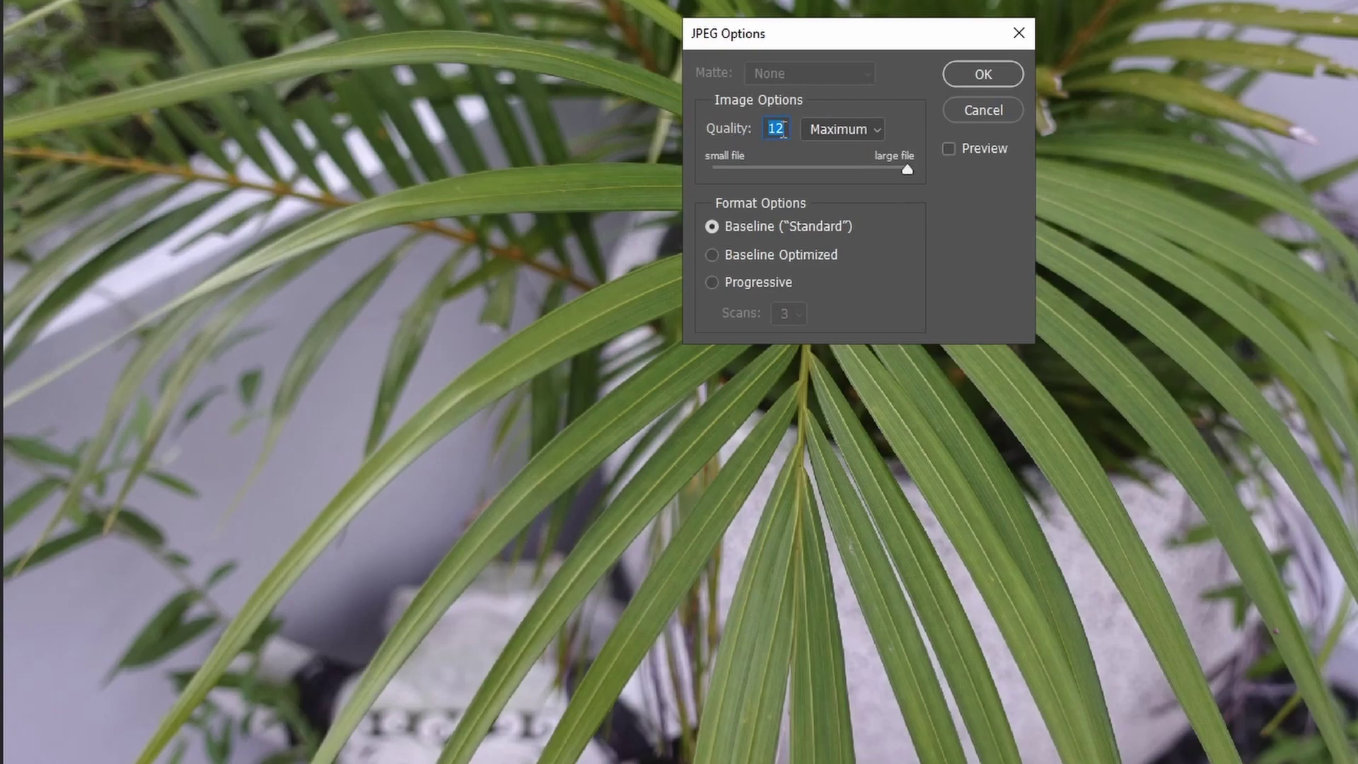